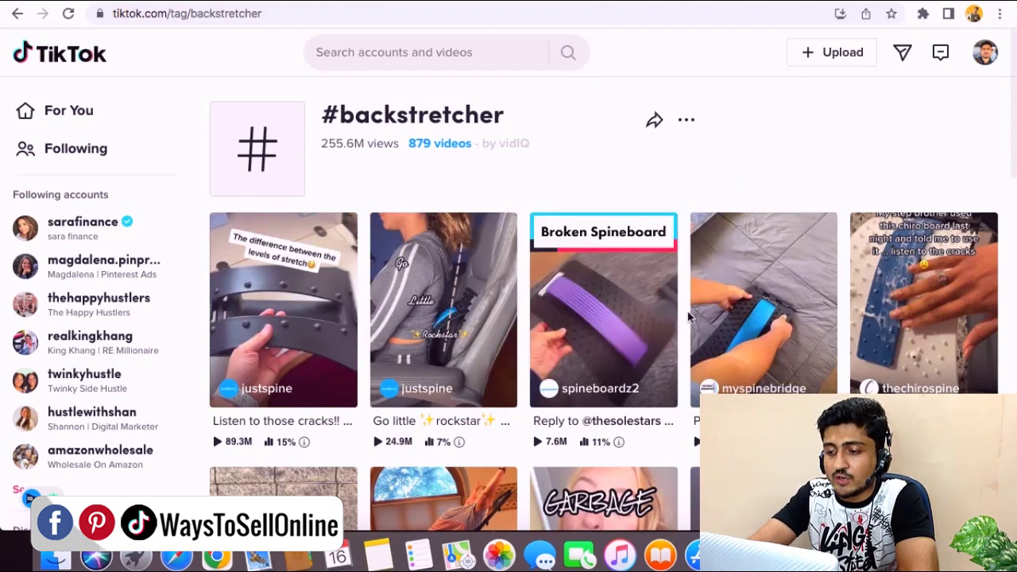
Browse the #backstretcher videos, open the first justspine video about the levels of stretch and pause it.
scroll(676, 305, "down", 7)
scroll(463, 271, "up", 7)
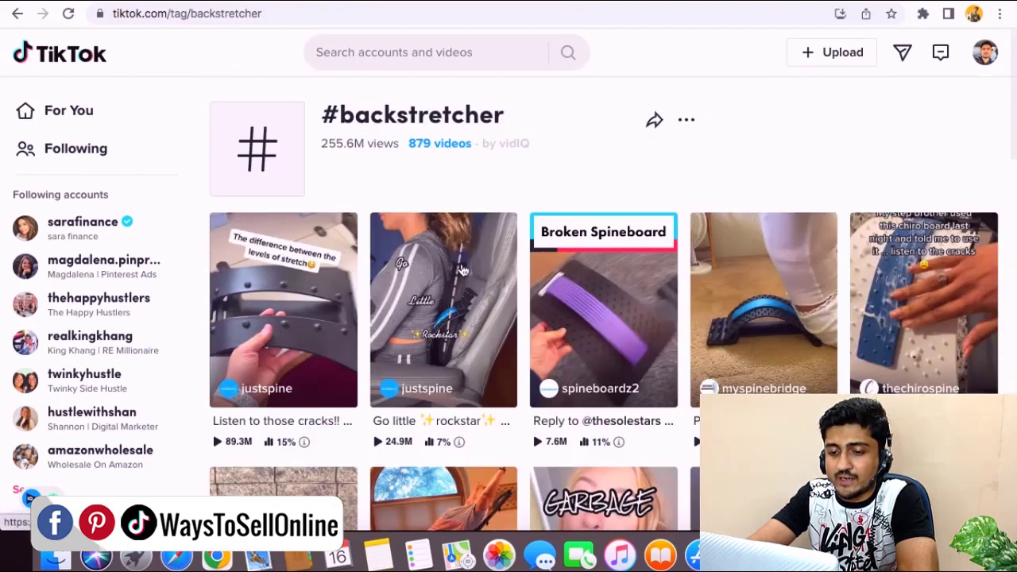
left_click(291, 290)
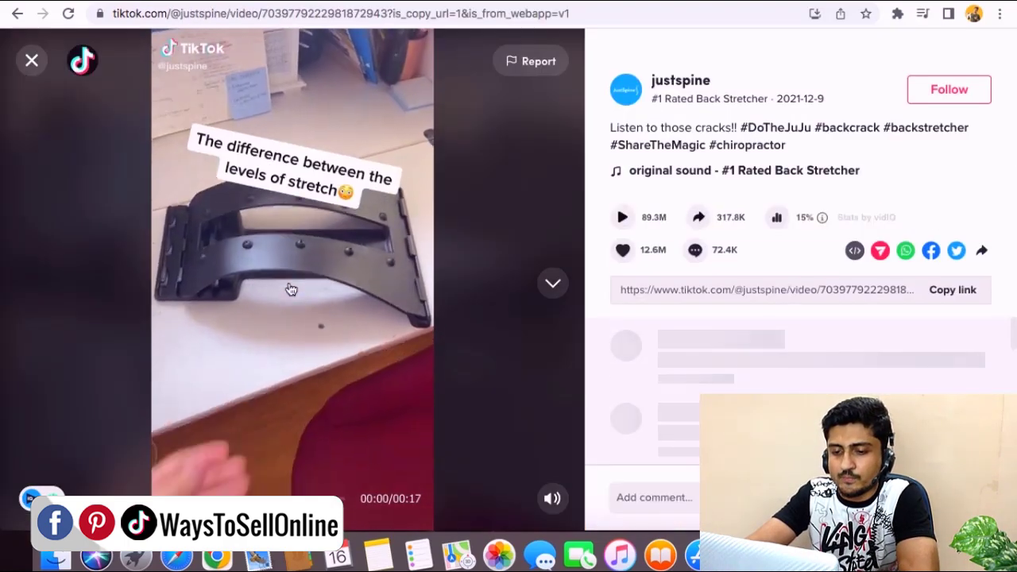
left_click(390, 188)
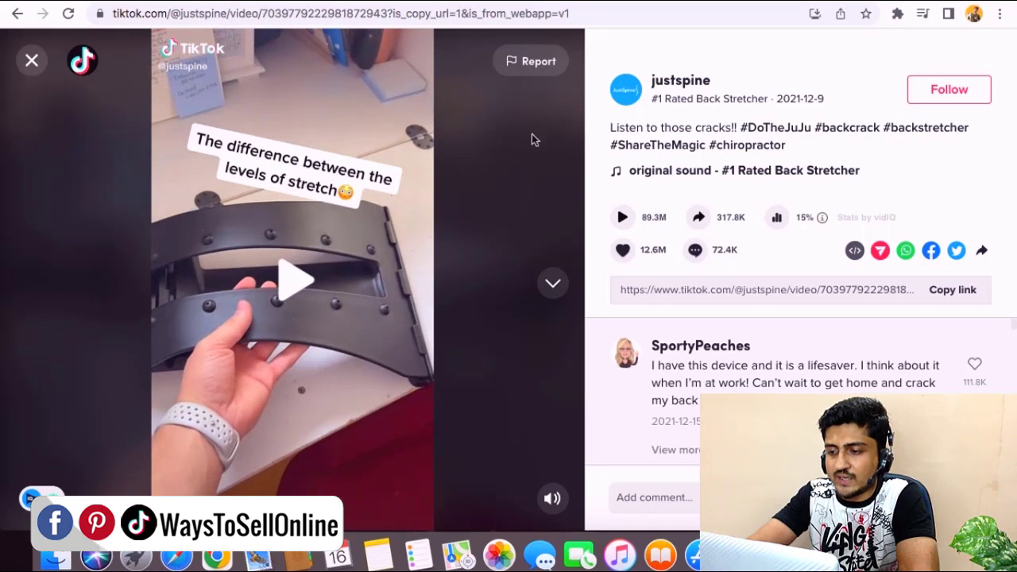
mouse_move(656, 85)
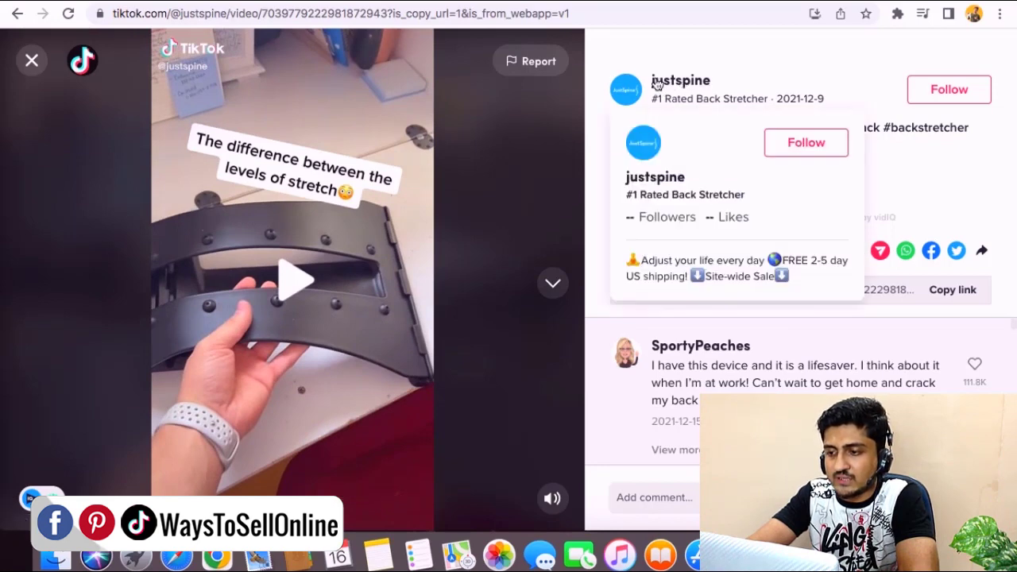
left_click(667, 83)
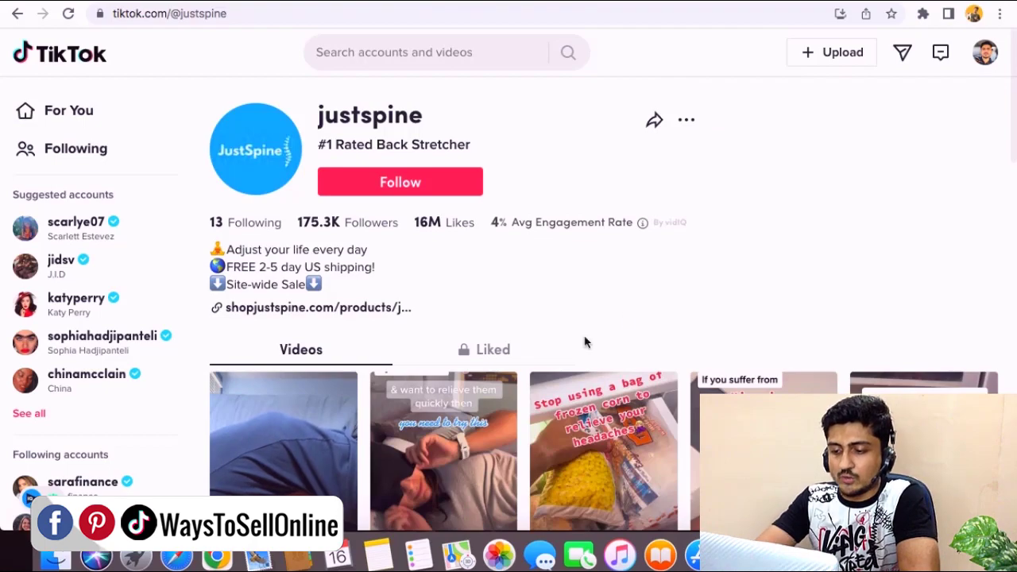
scroll(670, 296, "down", 15)
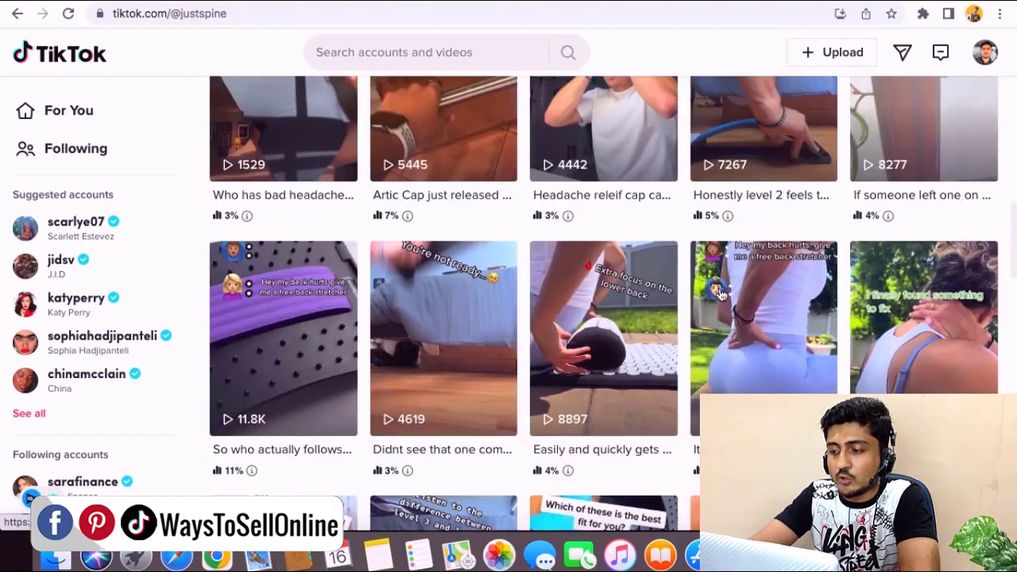
scroll(720, 295, "down", 3)
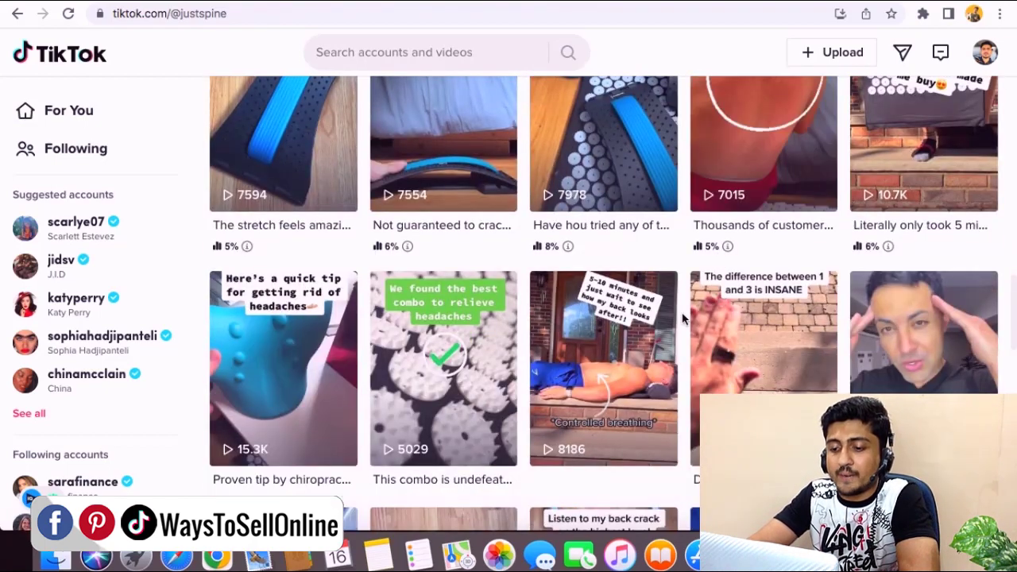
scroll(682, 318, "up", 10)
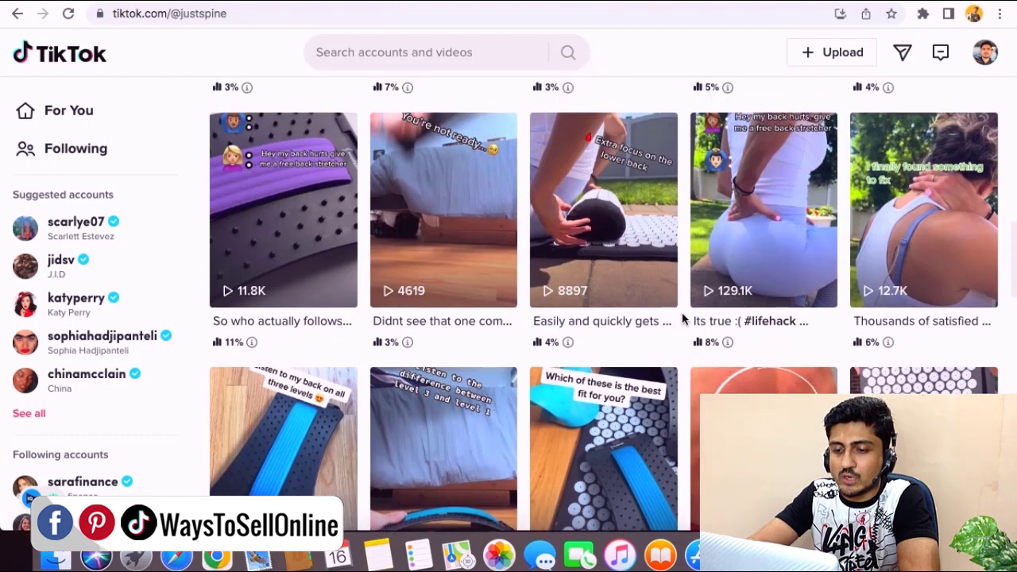
scroll(682, 318, "up", 3)
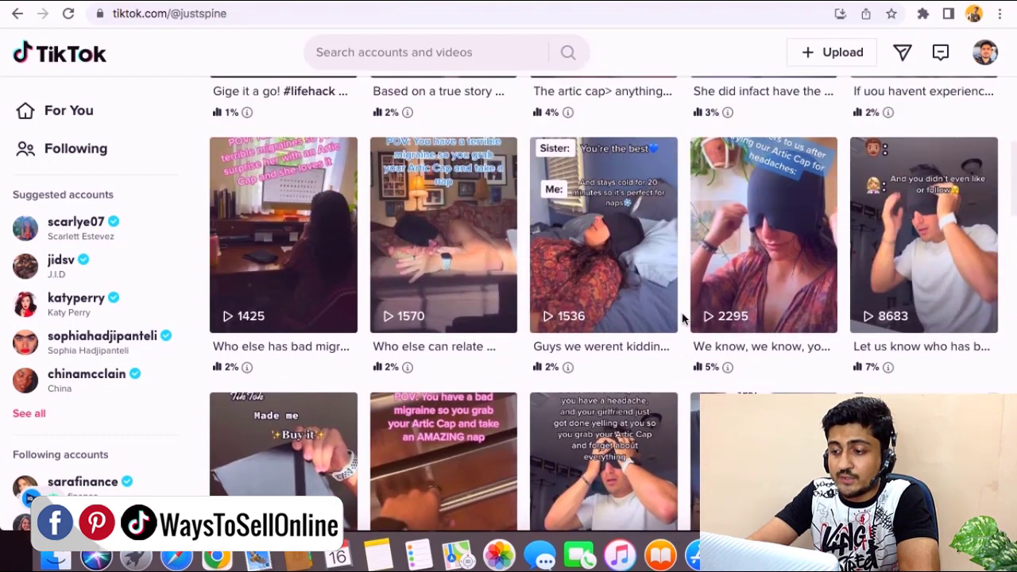
scroll(682, 318, "up", 10)
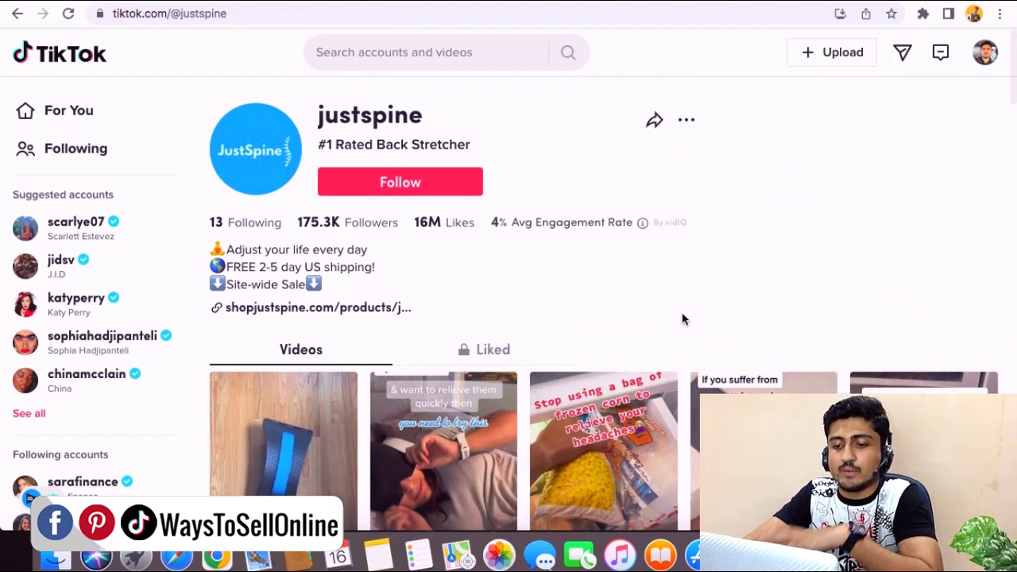
Highlight the justspine profile's follower and like counts, then the tagline and US shipping lines in its bio.
left_click_drag(296, 223, 475, 225)
left_click(429, 223)
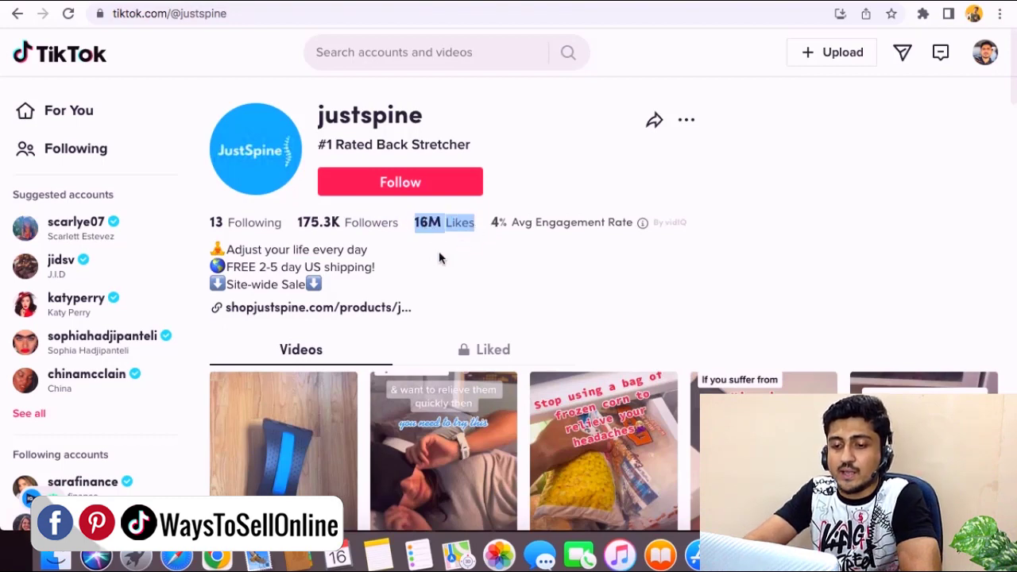
left_click(225, 250)
left_click_drag(225, 249, 372, 252)
left_click_drag(233, 267, 381, 262)
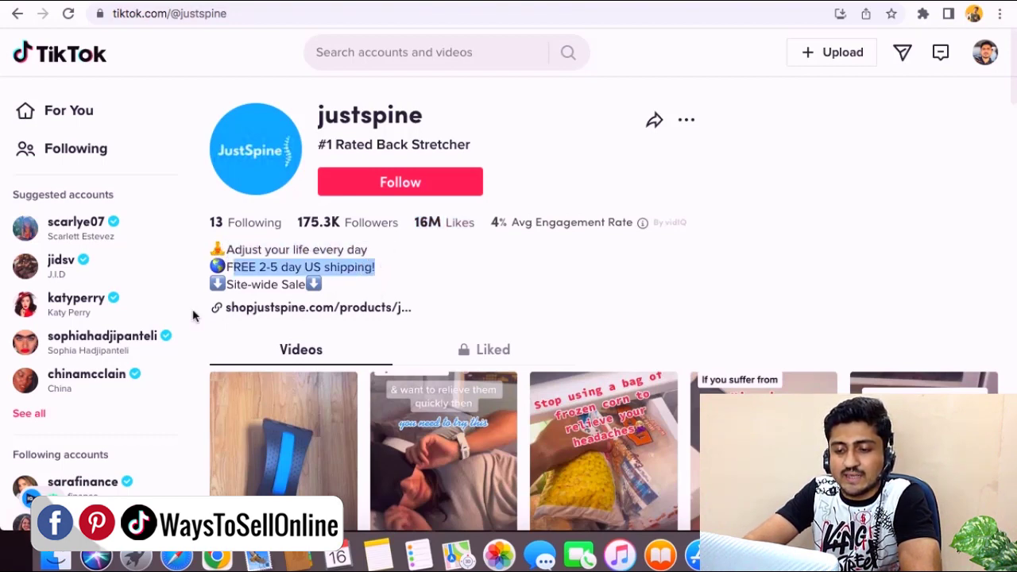
Open the shop link in the justspine bio and review the back stretcher's product page.
left_click(303, 309)
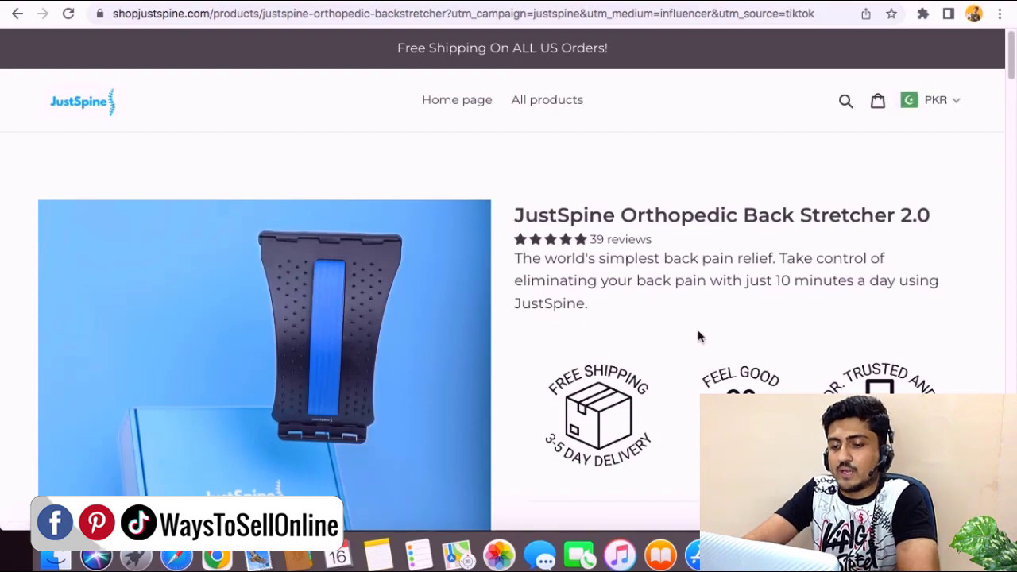
scroll(364, 313, "down", 7)
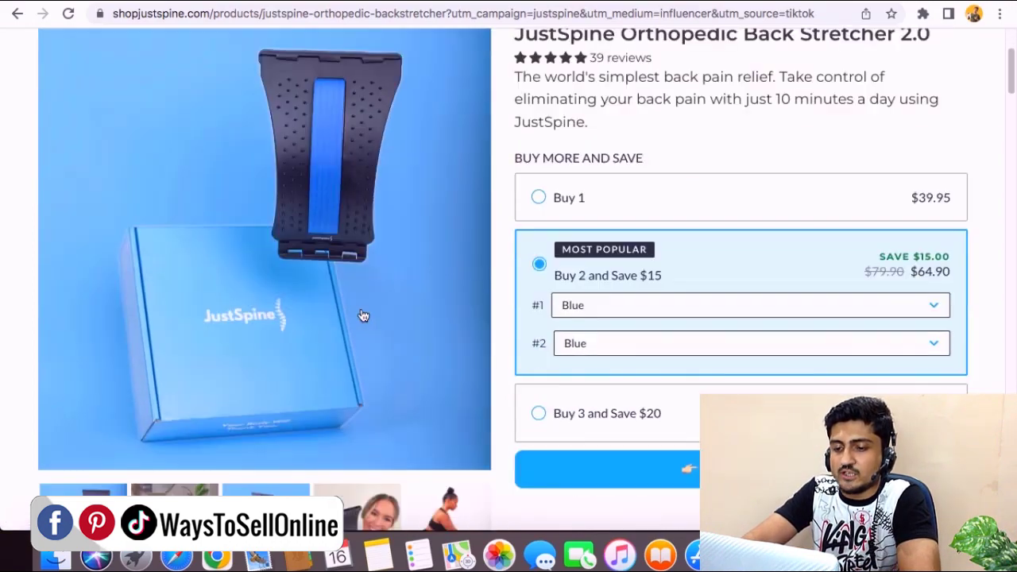
scroll(497, 214, "down", 10)
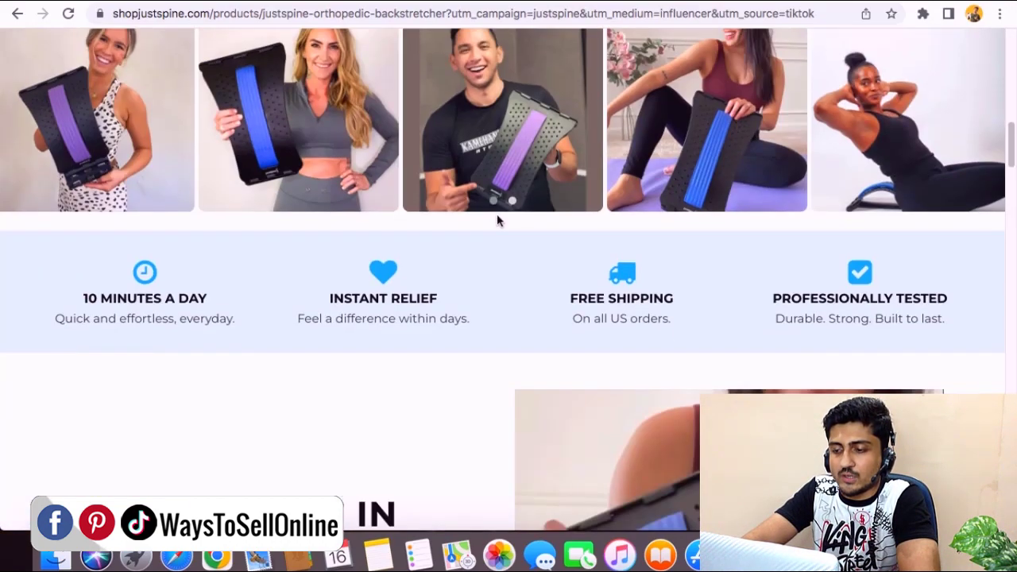
scroll(496, 221, "down", 6)
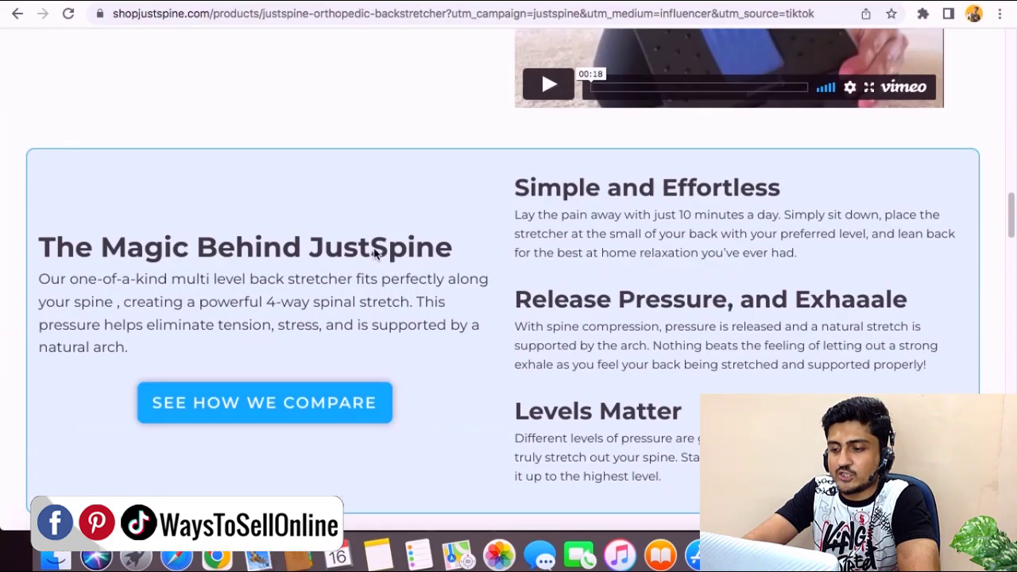
scroll(627, 246, "up", 6)
scroll(627, 239, "up", 10)
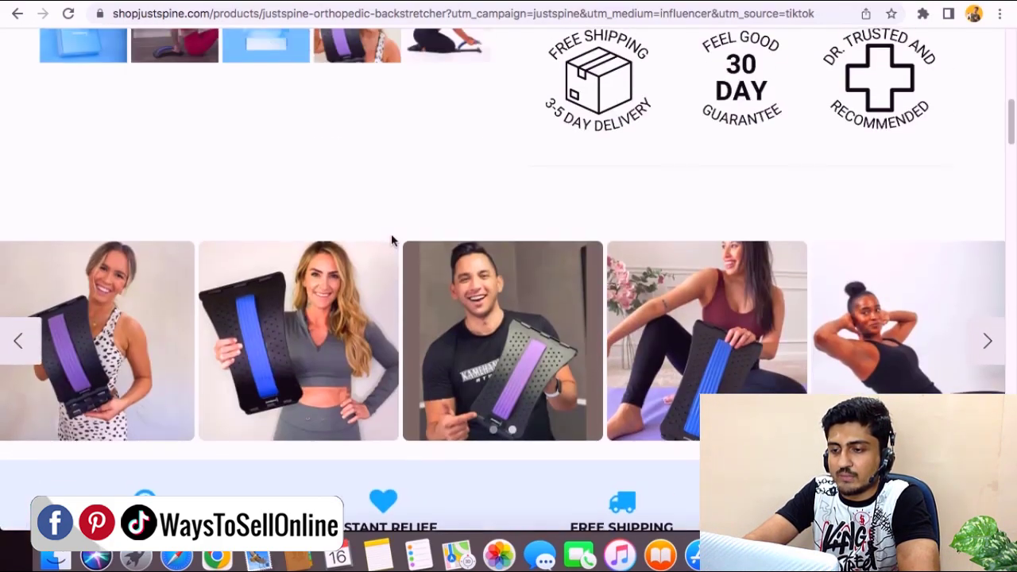
scroll(622, 153, "up", 3)
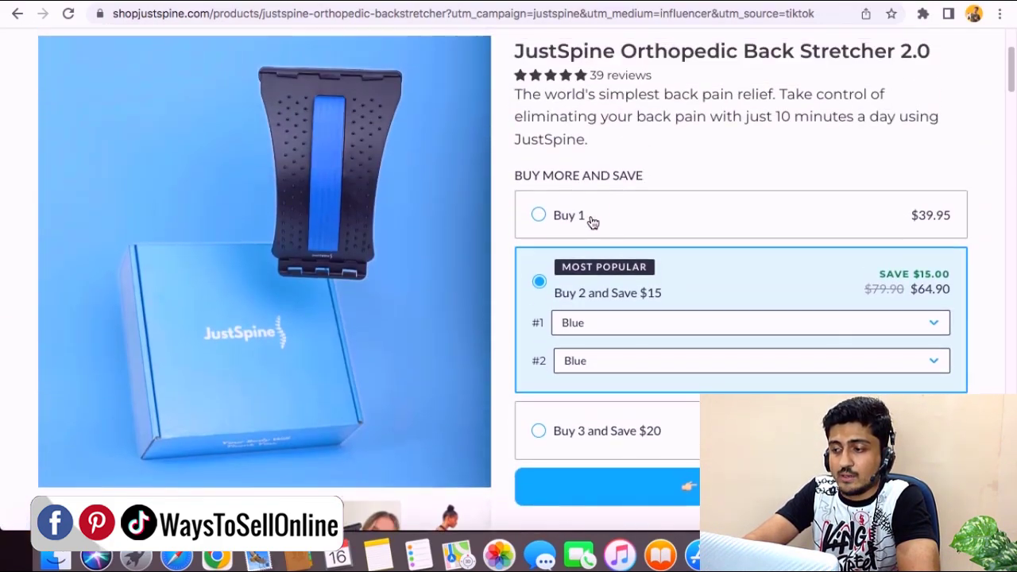
Compare the Buy 1 and Buy 3 bundle offers by selecting each and highlighting its price.
left_click(540, 215)
left_click_drag(910, 216, 954, 221)
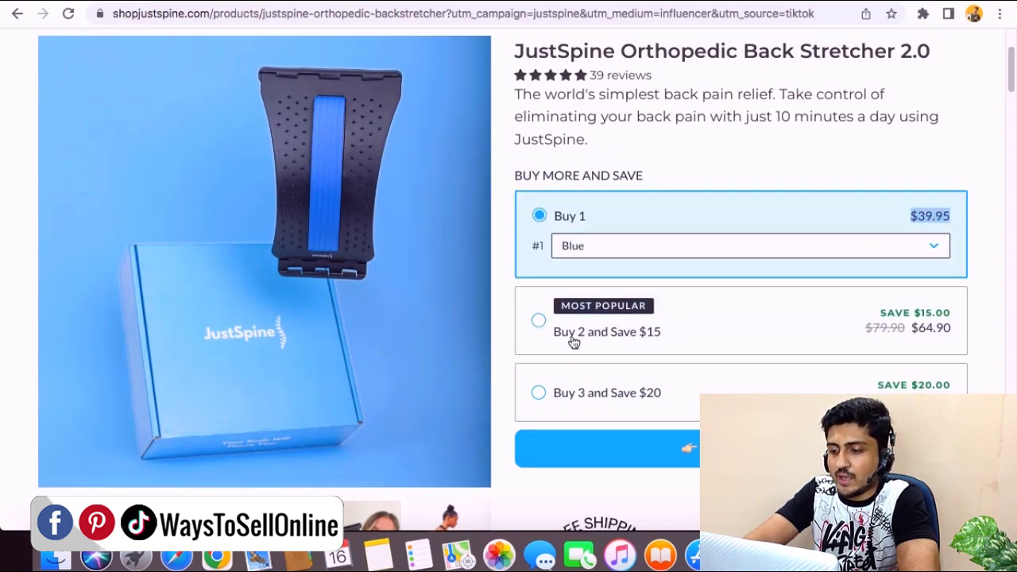
left_click(539, 395)
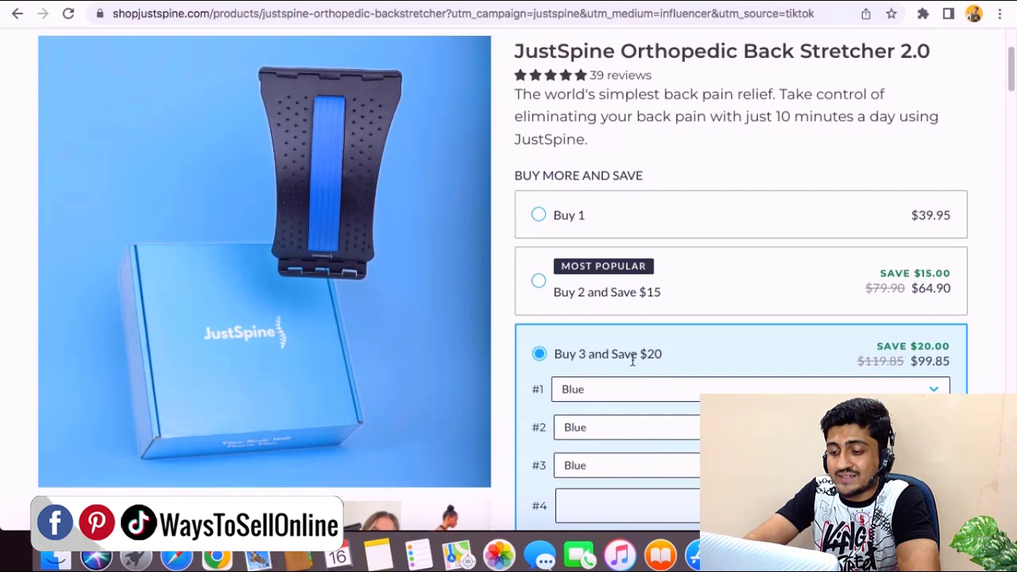
left_click_drag(640, 354, 731, 359)
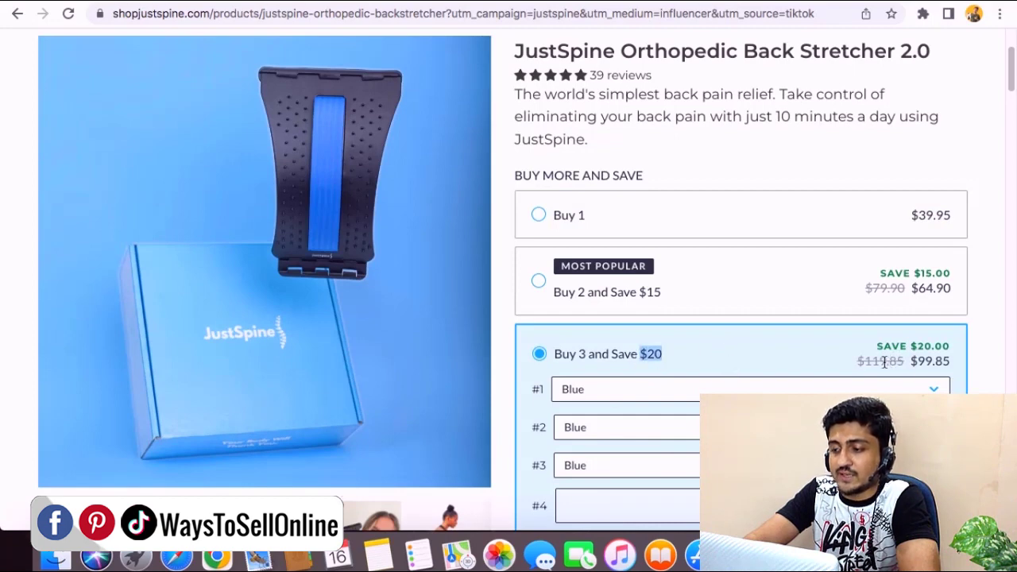
left_click_drag(907, 362, 963, 364)
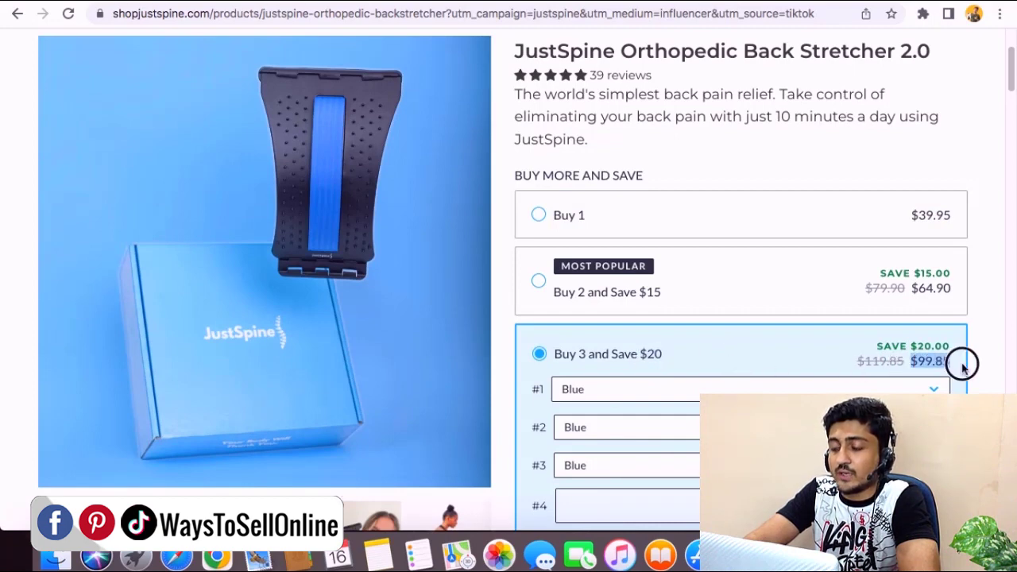
left_click(994, 307)
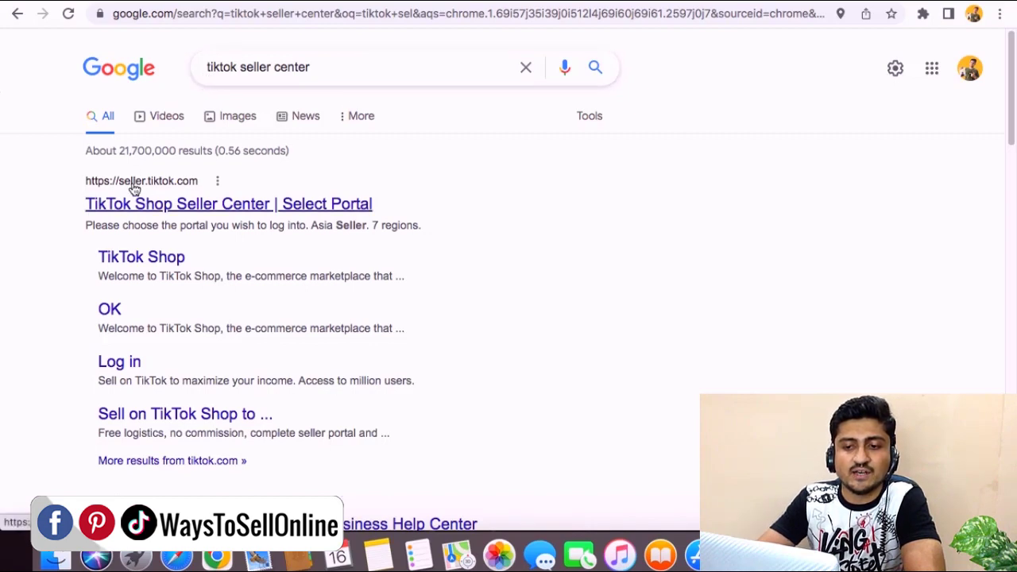
Open the TikTok Shop Seller Center from the search results and review the regions under Asia Seller.
left_click(211, 207)
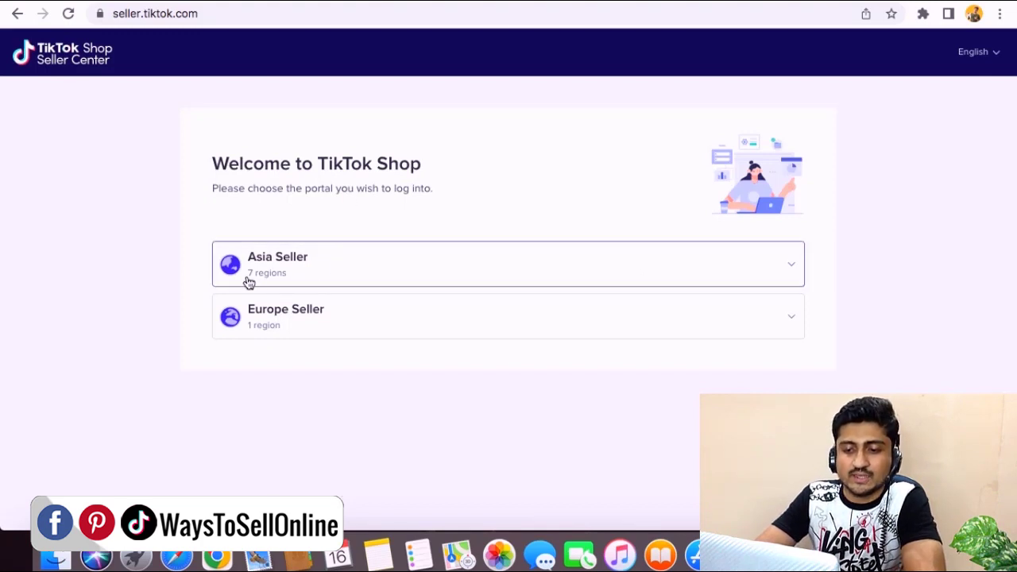
left_click(642, 270)
scroll(122, 134, "down", 3)
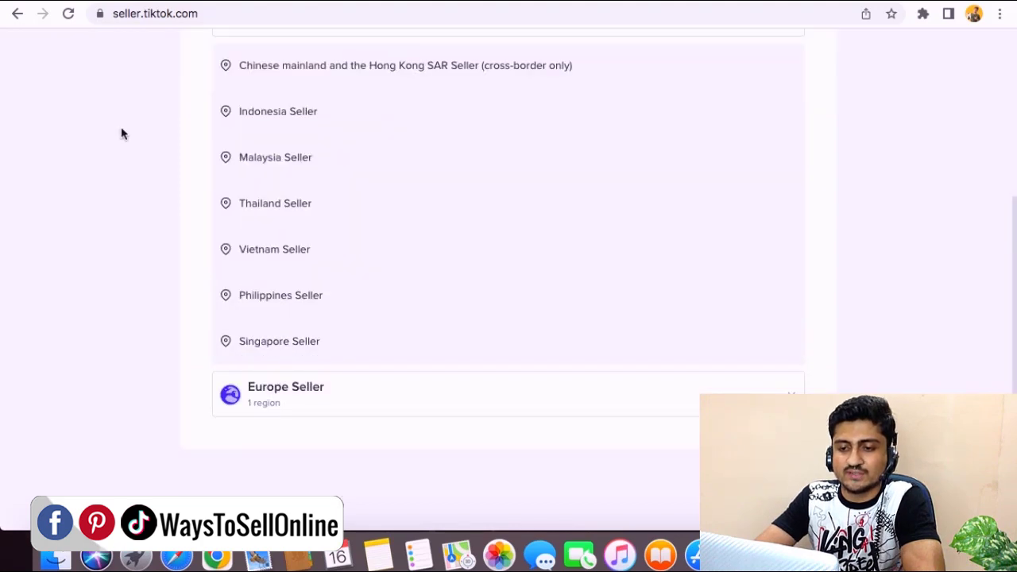
scroll(121, 134, "up", 1)
mouse_move(271, 187)
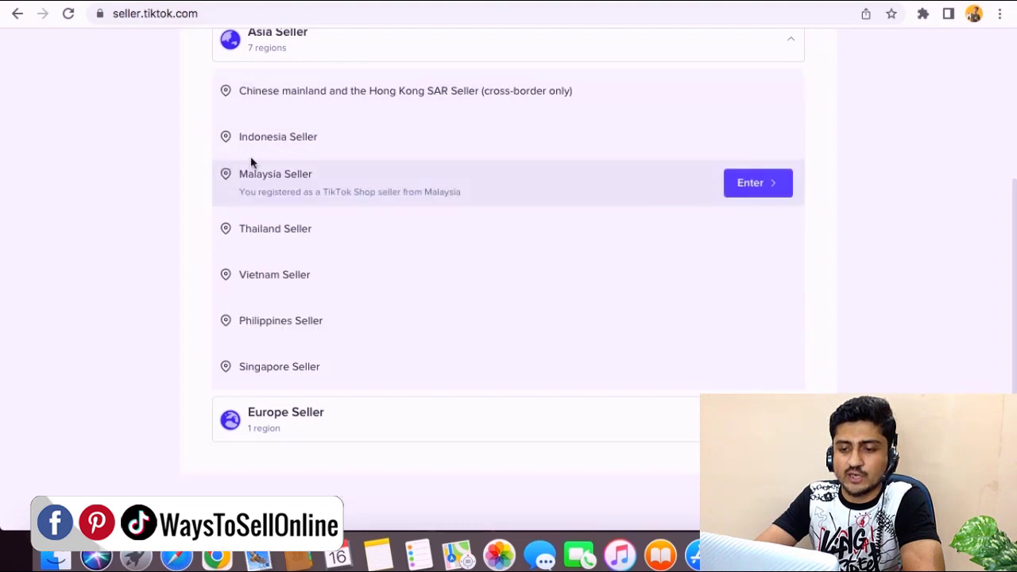
Enter the United Kingdom Seller portal under Europe Seller and choose to log in with TikTok.
left_click(272, 430)
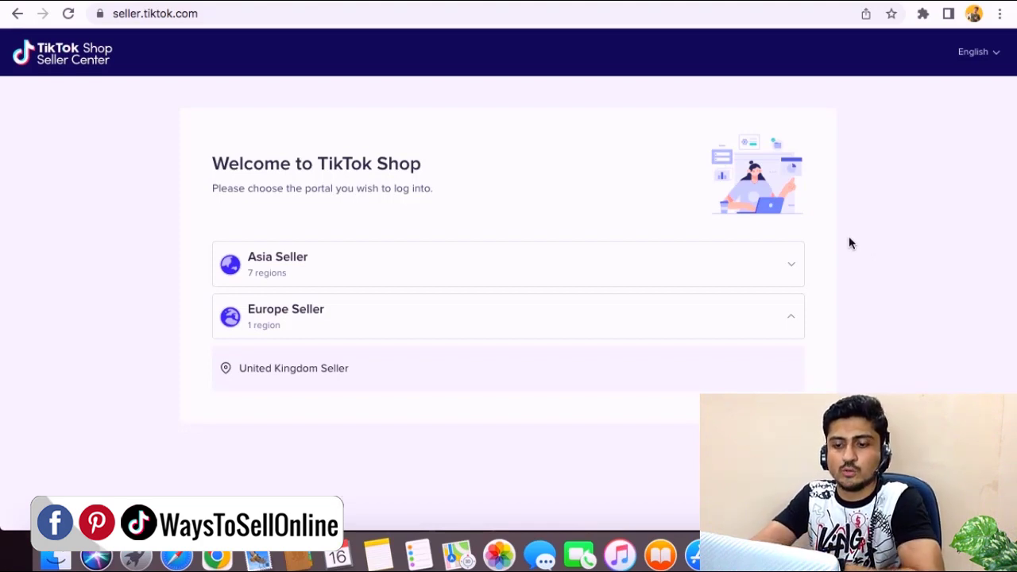
mouse_move(290, 379)
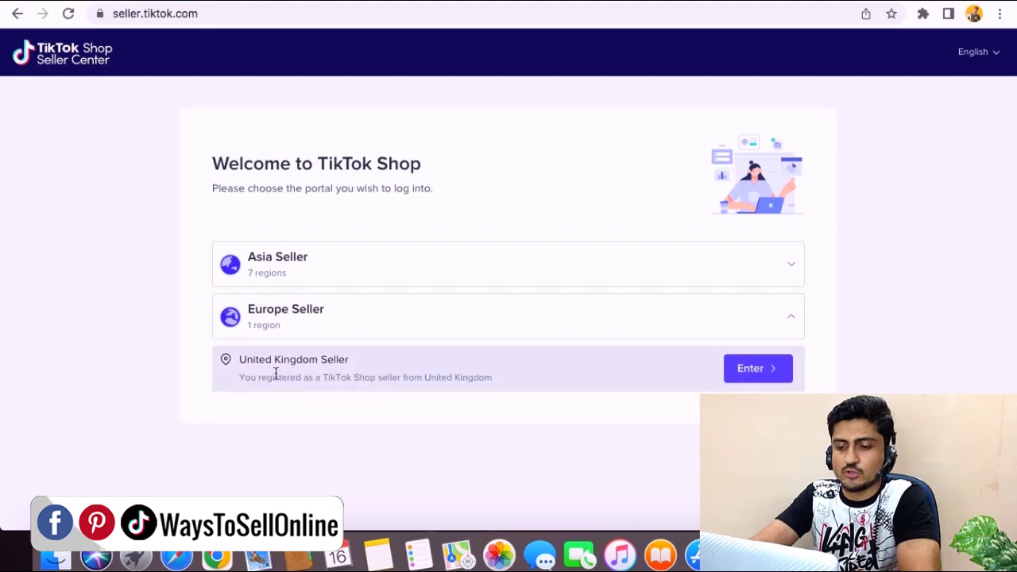
left_click(761, 370)
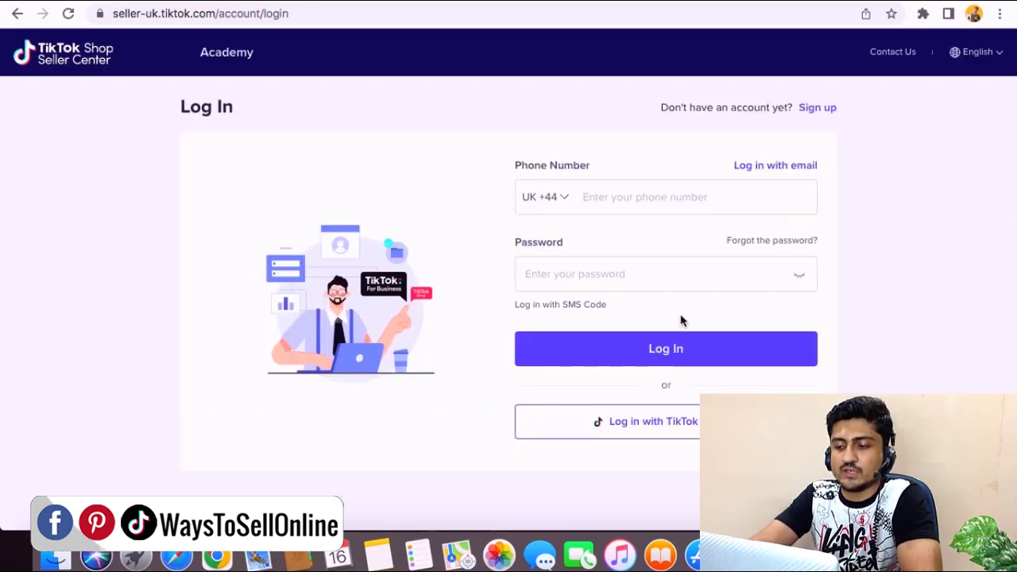
left_click(635, 429)
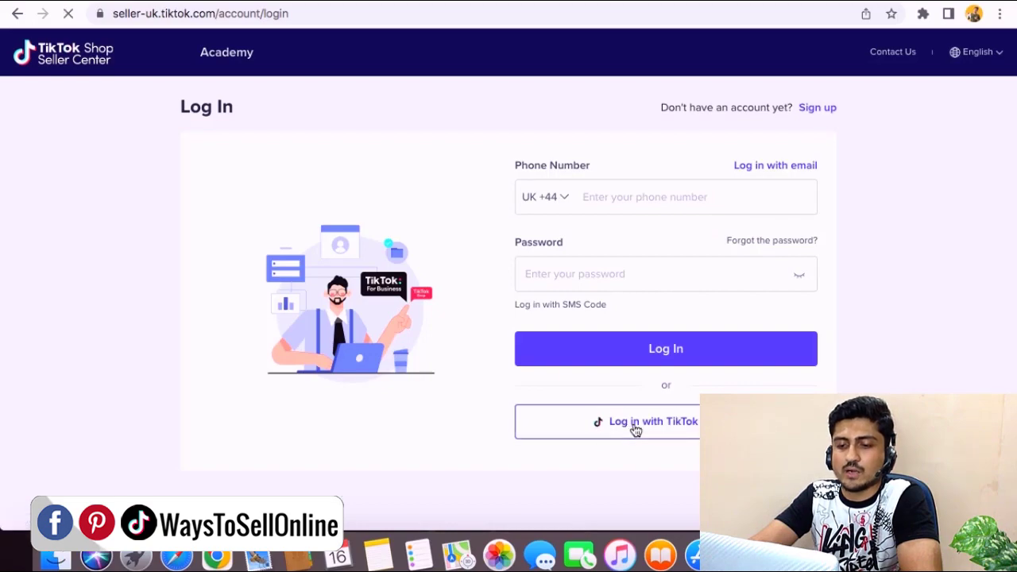
Examine the four steps of the UK seller registration process, highlighting their titles and required times.
left_click(547, 466)
scroll(647, 444, "down", 15)
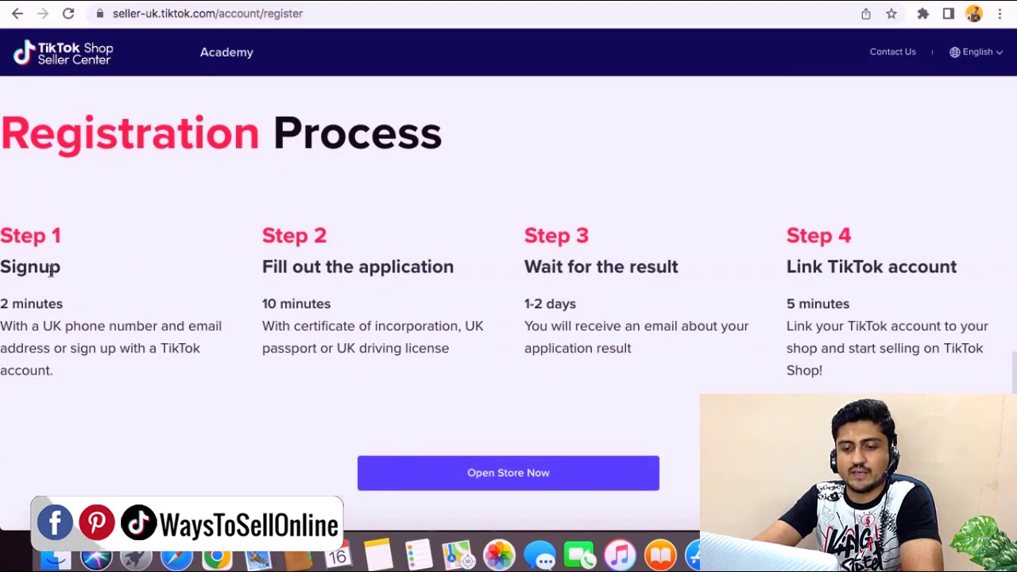
left_click_drag(65, 305, 1, 304)
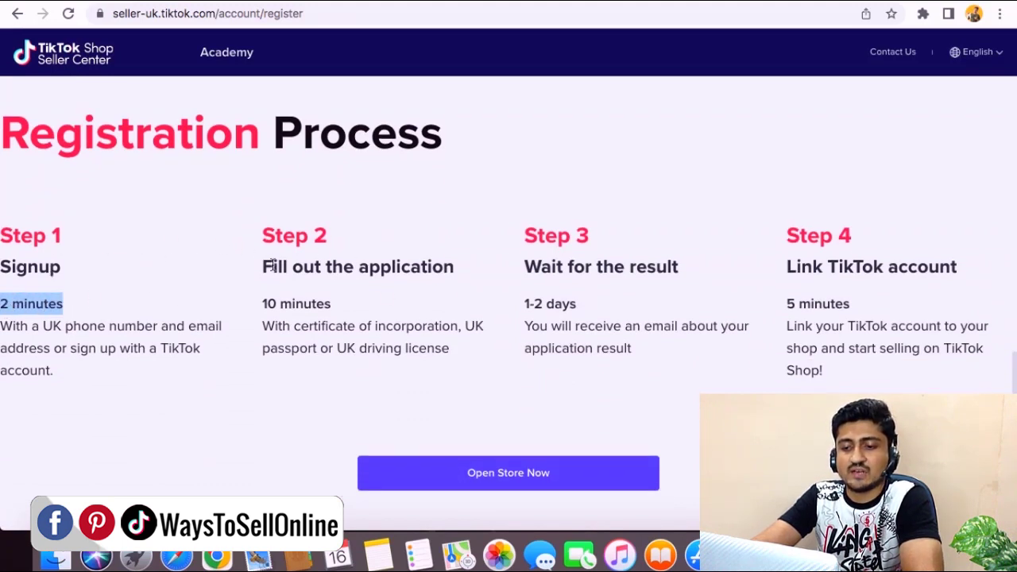
left_click_drag(263, 271, 352, 284)
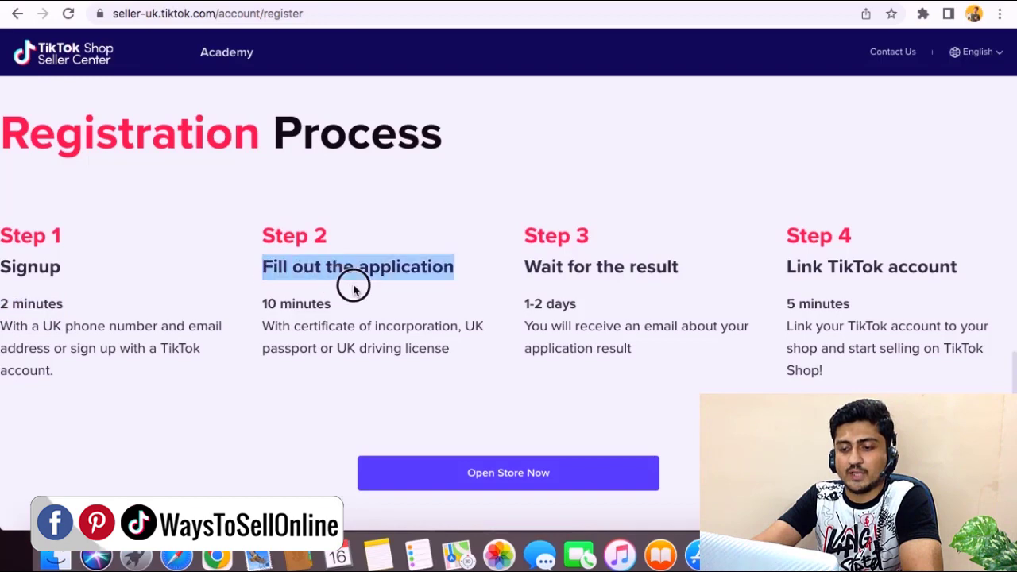
triple_click(318, 303)
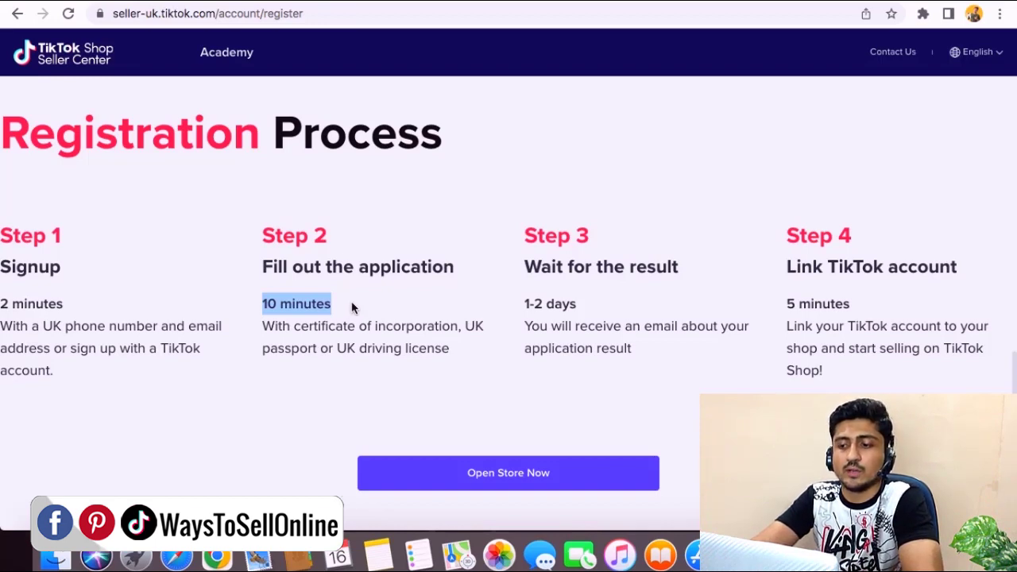
left_click_drag(523, 267, 642, 266)
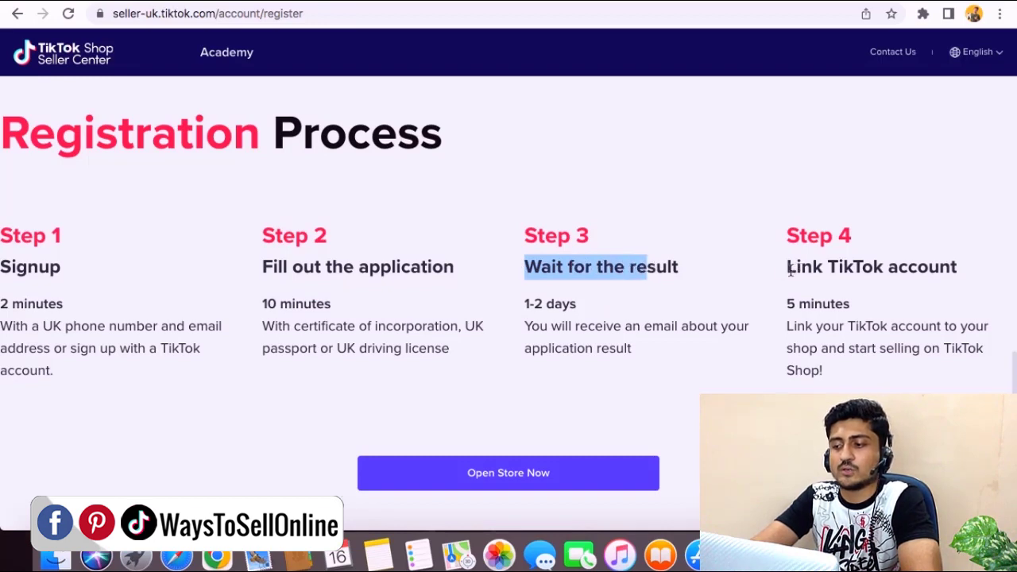
left_click_drag(787, 267, 963, 277)
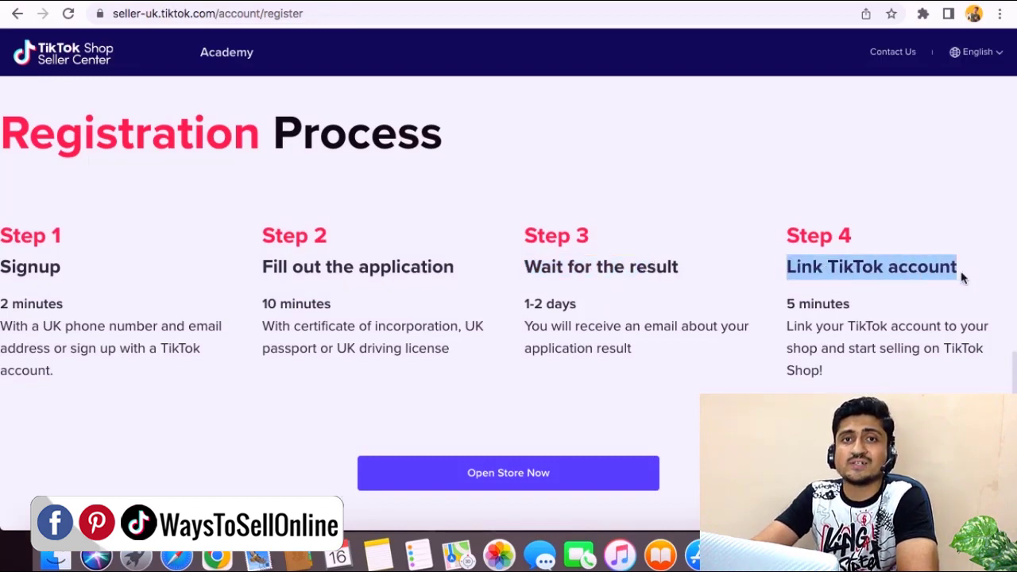